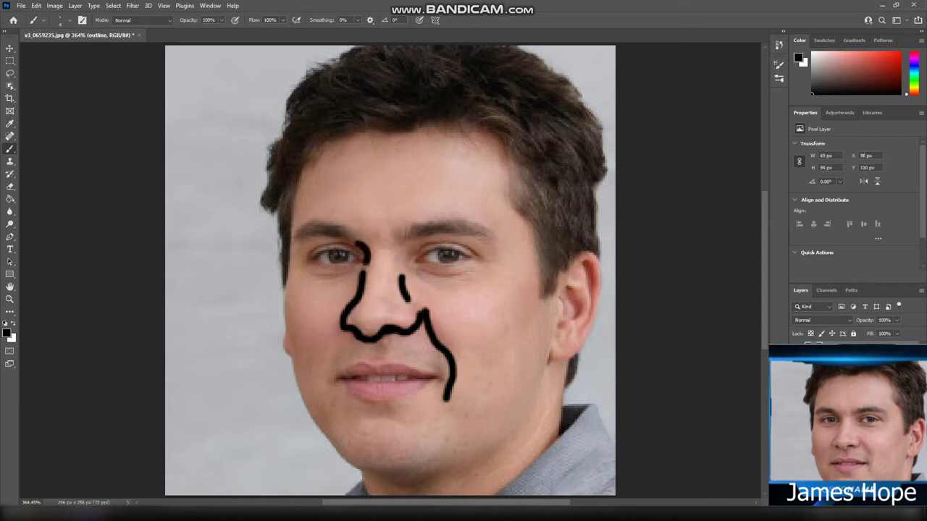
# Step: Paint thick solid black eyebrows over both brows in the portrait
pyautogui.moveTo(407, 237)
pyautogui.mouseDown()
pyautogui.moveTo(452, 227)
pyautogui.moveTo(491, 233)
pyautogui.mouseUp()
pyautogui.moveTo(337, 229)
pyautogui.mouseDown()
pyautogui.moveTo(308, 226)
pyautogui.moveTo(296, 236)
pyautogui.mouseUp()
# Step: Switch to a finer brush and outline the left eye's iris, eyelids and upper lid crease in black
pyautogui.click(10, 299)
pyautogui.click(336, 252)
pyautogui.click(335, 253)
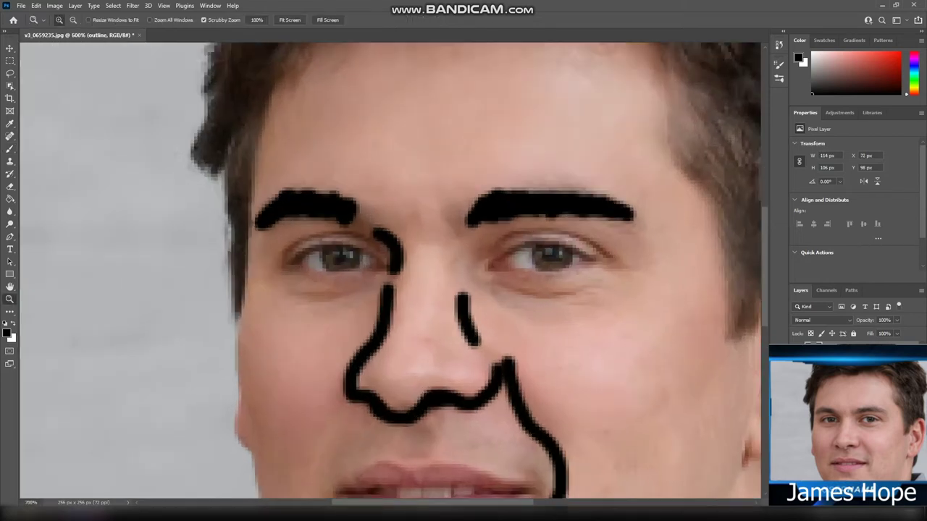
pyautogui.click(336, 252)
pyautogui.click(336, 253)
pyautogui.click(10, 149)
pyautogui.rightClick(206, 250)
pyautogui.press('Return')
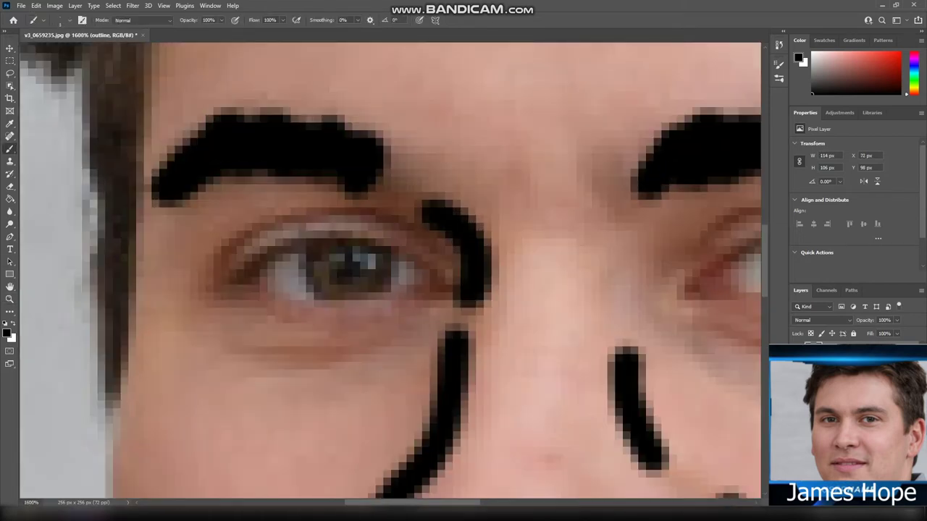
pyautogui.moveTo(308, 260); pyautogui.dragTo(391, 266)
pyautogui.moveTo(239, 290)
pyautogui.mouseDown()
pyautogui.moveTo(249, 278)
pyautogui.moveTo(401, 246)
pyautogui.moveTo(435, 282)
pyautogui.mouseUp()
pyautogui.moveTo(217, 278)
pyautogui.mouseDown()
pyautogui.moveTo(344, 211)
pyautogui.moveTo(438, 269)
pyautogui.moveTo(250, 297)
pyautogui.moveTo(398, 304)
pyautogui.moveTo(430, 280)
pyautogui.mouseUp()
# Step: Outline the right eye's iris and eyelids, its upper lid crease and the fold beneath it
pyautogui.scroll(1, 430, 279)
pyautogui.scroll(-1, 430, 279)
pyautogui.hscroll(10, 430, 280)
pyautogui.moveTo(442, 239)
pyautogui.mouseDown()
pyautogui.moveTo(476, 294)
pyautogui.moveTo(539, 257)
pyautogui.mouseUp()
pyautogui.moveTo(341, 296)
pyautogui.mouseDown()
pyautogui.moveTo(453, 238)
pyautogui.moveTo(582, 271)
pyautogui.mouseUp()
pyautogui.moveTo(377, 324)
pyautogui.mouseDown()
pyautogui.moveTo(496, 355)
pyautogui.moveTo(529, 349)
pyautogui.mouseUp()
pyautogui.moveTo(340, 295)
pyautogui.mouseDown()
pyautogui.moveTo(523, 313)
pyautogui.moveTo(590, 279)
pyautogui.mouseUp()
pyautogui.moveTo(346, 255)
pyautogui.mouseDown()
pyautogui.moveTo(444, 211)
pyautogui.moveTo(538, 213)
pyautogui.moveTo(629, 266)
pyautogui.mouseUp()
# Step: Trace the right ear's inner folds, lobe and outer contour with the fine black brush
pyautogui.press('z')
pyautogui.rightClick(238, 290)
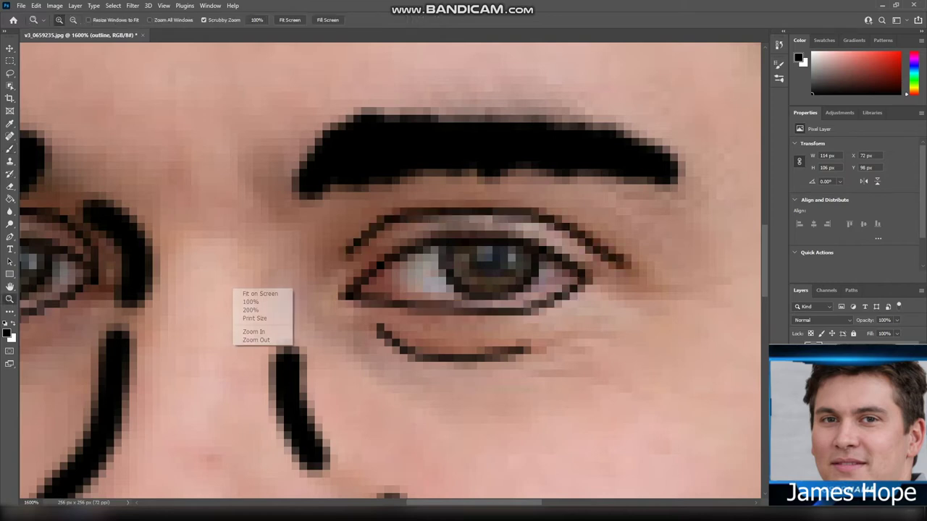
pyautogui.click(255, 295)
pyautogui.click(606, 294)
pyautogui.click(606, 294)
pyautogui.click(606, 294)
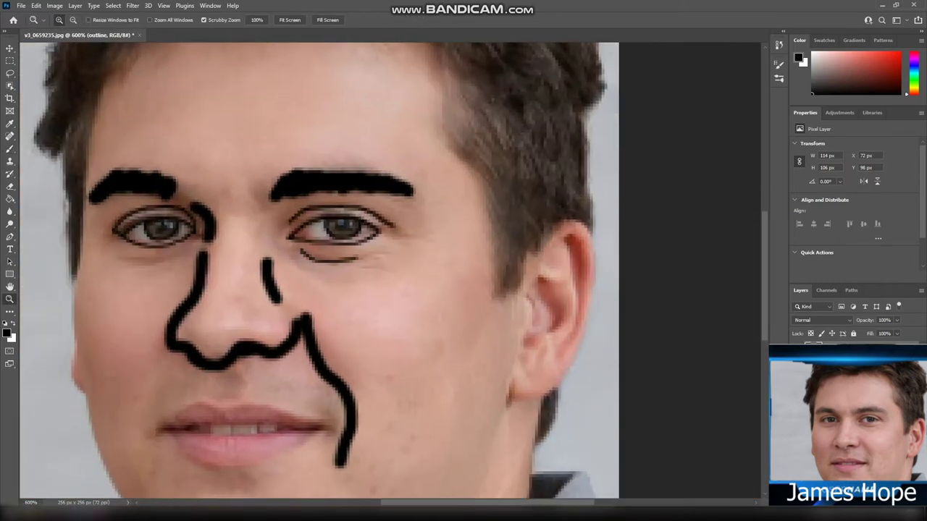
pyautogui.click(606, 293)
pyautogui.click(9, 136)
pyautogui.press('b')
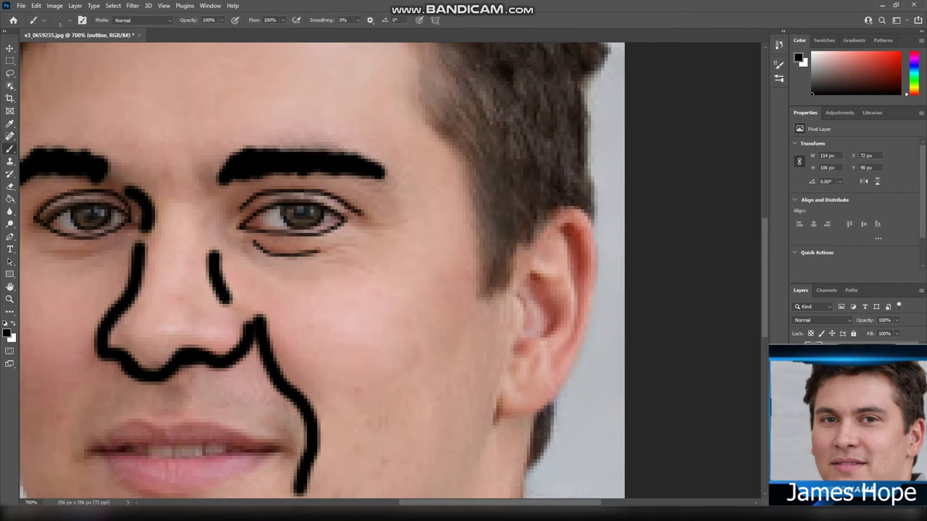
pyautogui.moveTo(521, 286)
pyautogui.mouseDown()
pyautogui.moveTo(567, 282)
pyautogui.moveTo(562, 315)
pyautogui.moveTo(538, 334)
pyautogui.mouseUp()
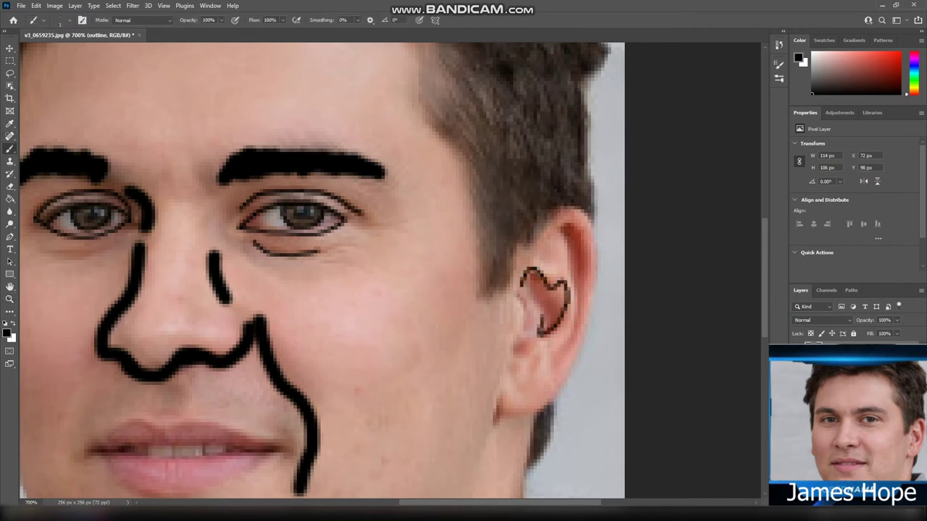
pyautogui.moveTo(521, 302)
pyautogui.mouseDown()
pyautogui.moveTo(517, 368)
pyautogui.moveTo(542, 366)
pyautogui.mouseUp()
pyautogui.moveTo(504, 391); pyautogui.dragTo(494, 424)
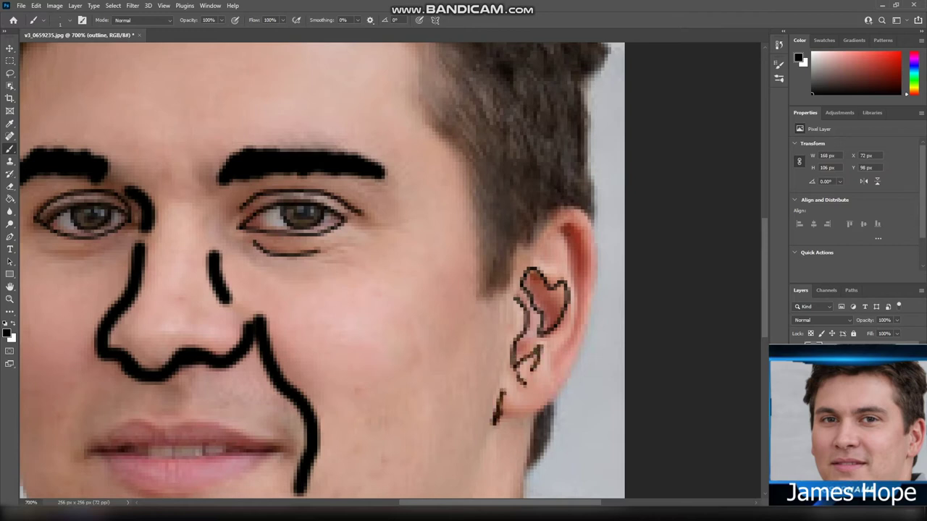
pyautogui.hotkey('ctrl', 'z')
pyautogui.moveTo(503, 419)
pyautogui.mouseDown()
pyautogui.moveTo(553, 398)
pyautogui.moveTo(586, 315)
pyautogui.moveTo(579, 212)
pyautogui.moveTo(529, 248)
pyautogui.moveTo(584, 246)
pyautogui.moveTo(578, 322)
pyautogui.moveTo(545, 370)
pyautogui.mouseUp()
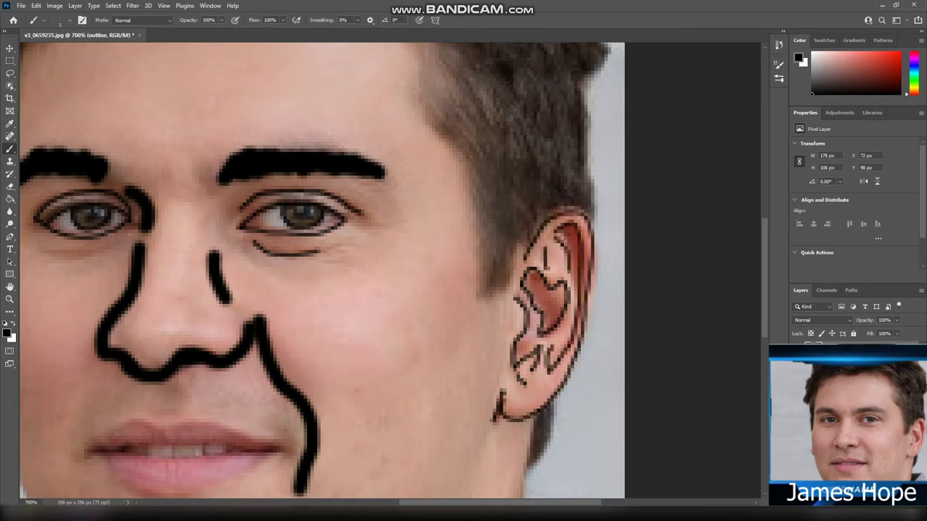
# Step: Trace the hairline from the right ear up the temple and across the forehead
pyautogui.moveTo(525, 244)
pyautogui.mouseDown()
pyautogui.moveTo(483, 296)
pyautogui.moveTo(465, 165)
pyautogui.moveTo(431, 133)
pyautogui.moveTo(431, 70)
pyautogui.mouseUp()
pyautogui.scroll(3, 431, 69)
pyautogui.moveTo(431, 198)
pyautogui.mouseDown()
pyautogui.moveTo(416, 152)
pyautogui.moveTo(355, 108)
pyautogui.moveTo(154, 109)
pyautogui.moveTo(92, 122)
pyautogui.moveTo(60, 152)
pyautogui.mouseUp()
pyautogui.hscroll(-7, 391, 276)
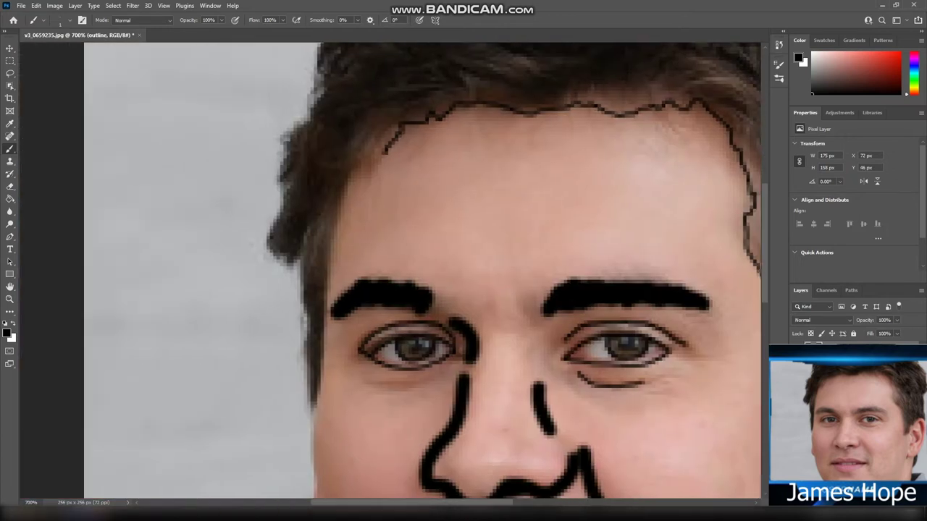
# Step: Complete the hairline at the left temple and trace the hair's outer edge around the head, including the right sideburn
pyautogui.moveTo(366, 161)
pyautogui.mouseDown()
pyautogui.moveTo(330, 278)
pyautogui.moveTo(311, 411)
pyautogui.moveTo(301, 307)
pyautogui.moveTo(264, 238)
pyautogui.moveTo(311, 106)
pyautogui.moveTo(318, 50)
pyautogui.mouseUp()
pyautogui.scroll(3, 318, 54)
pyautogui.moveTo(318, 190)
pyautogui.mouseDown()
pyautogui.moveTo(366, 128)
pyautogui.moveTo(443, 90)
pyautogui.mouseUp()
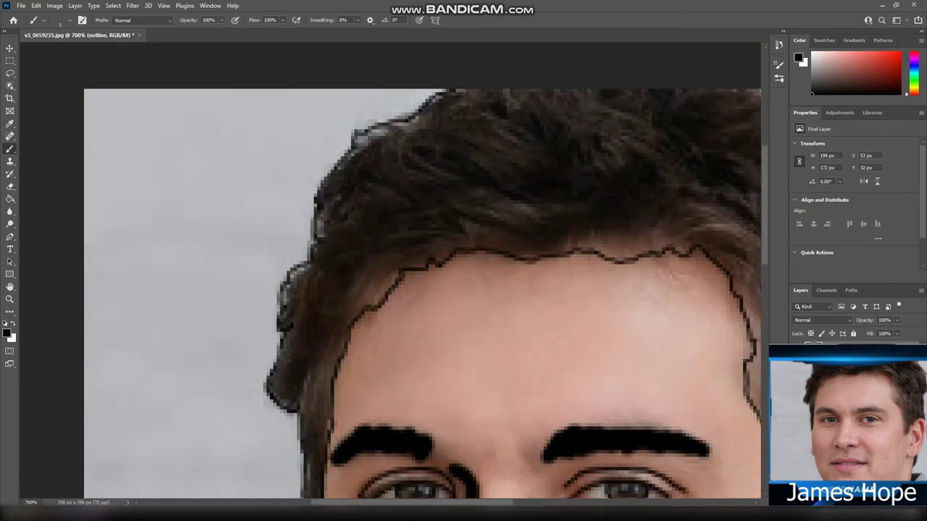
pyautogui.hscroll(7, 391, 290)
pyautogui.scroll(-1, 391, 289)
pyautogui.moveTo(537, 438)
pyautogui.mouseDown()
pyautogui.moveTo(526, 304)
pyautogui.moveTo(549, 272)
pyautogui.moveTo(539, 190)
pyautogui.moveTo(482, 109)
pyautogui.moveTo(381, 44)
pyautogui.mouseUp()
pyautogui.scroll(-5, 292, 270)
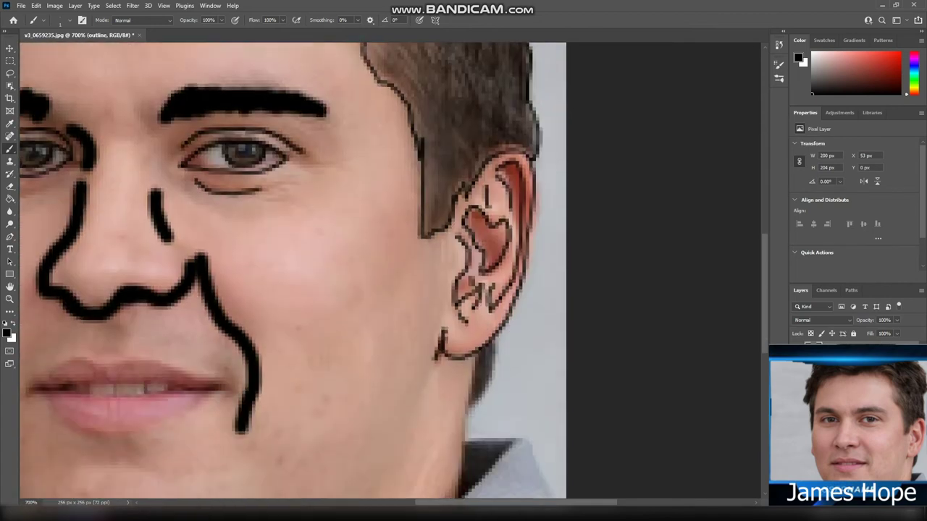
# Step: Trace the hair behind the right ear, the neck edges and the shirt collar on both sides
pyautogui.scroll(-1, 292, 270)
pyautogui.moveTo(475, 334); pyautogui.dragTo(453, 472)
pyautogui.moveTo(467, 388)
pyautogui.mouseDown()
pyautogui.moveTo(491, 345)
pyautogui.moveTo(493, 306)
pyautogui.mouseUp()
pyautogui.scroll(-4, 507, 405)
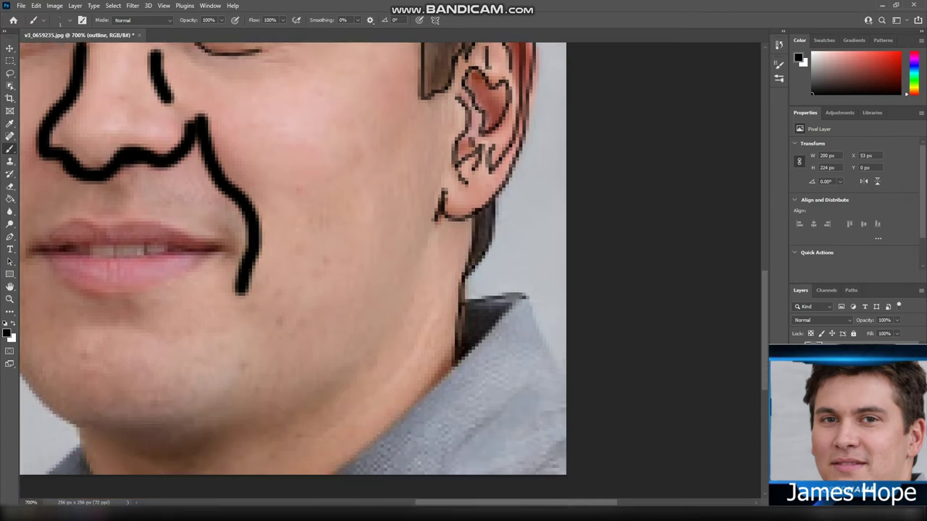
pyautogui.moveTo(414, 391)
pyautogui.mouseDown()
pyautogui.moveTo(527, 279)
pyautogui.moveTo(565, 362)
pyautogui.moveTo(431, 458)
pyautogui.mouseUp()
pyautogui.hscroll(-5, 432, 435)
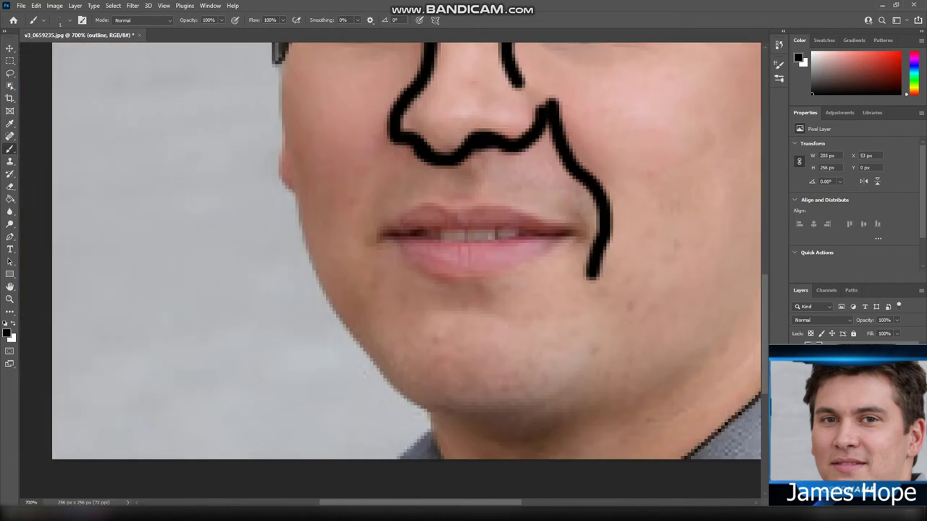
pyautogui.moveTo(431, 414)
pyautogui.mouseDown()
pyautogui.moveTo(439, 458)
pyautogui.moveTo(402, 456)
pyautogui.mouseUp()
# Step: Trace the jawline from beneath the chin up toward the right ear, undoing the extra neck stroke
pyautogui.moveTo(429, 409); pyautogui.dragTo(536, 414)
pyautogui.scroll(-1, 405, 246)
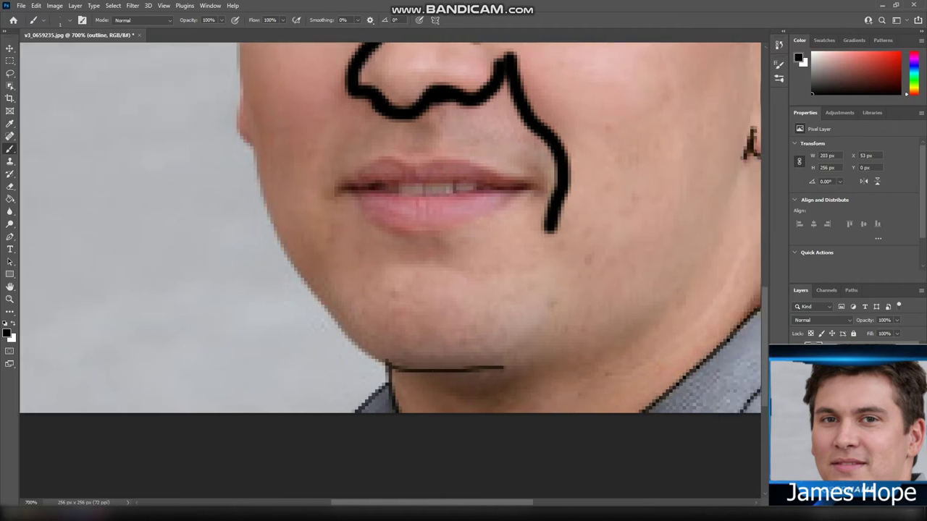
pyautogui.hscroll(2, 405, 246)
pyautogui.moveTo(367, 367)
pyautogui.mouseDown()
pyautogui.moveTo(536, 298)
pyautogui.moveTo(581, 219)
pyautogui.mouseUp()
pyautogui.moveTo(601, 251); pyautogui.dragTo(546, 334)
pyautogui.hotkey('ctrl', 'z')
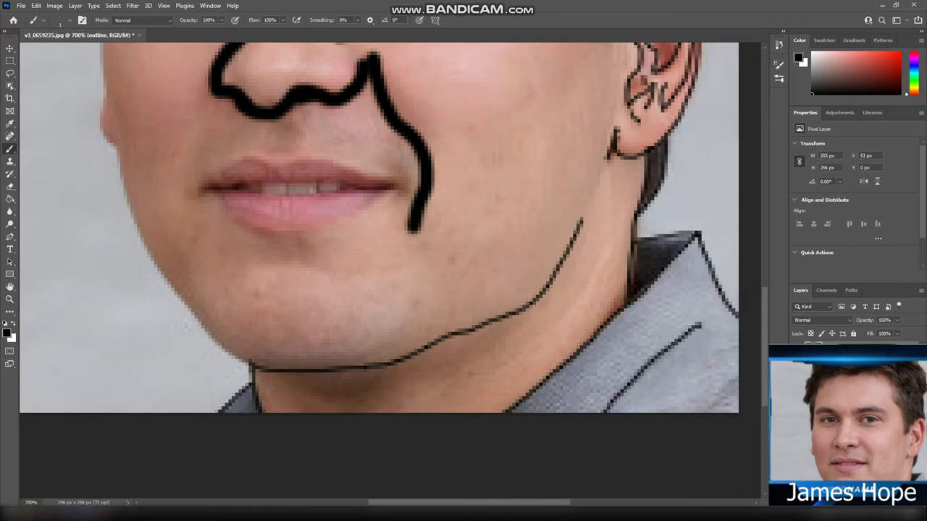
# Step: Trace the left side of the face from the chin up to the hair and outline the small left ear
pyautogui.hscroll(-3, 391, 228)
pyautogui.moveTo(478, 364)
pyautogui.mouseDown()
pyautogui.moveTo(394, 283)
pyautogui.moveTo(360, 208)
pyautogui.moveTo(346, 145)
pyautogui.mouseUp()
pyautogui.scroll(1, 346, 145)
pyautogui.scroll(1, 332, 91)
pyautogui.moveTo(330, 91); pyautogui.dragTo(344, 215)
pyautogui.moveTo(334, 168); pyautogui.dragTo(345, 230)
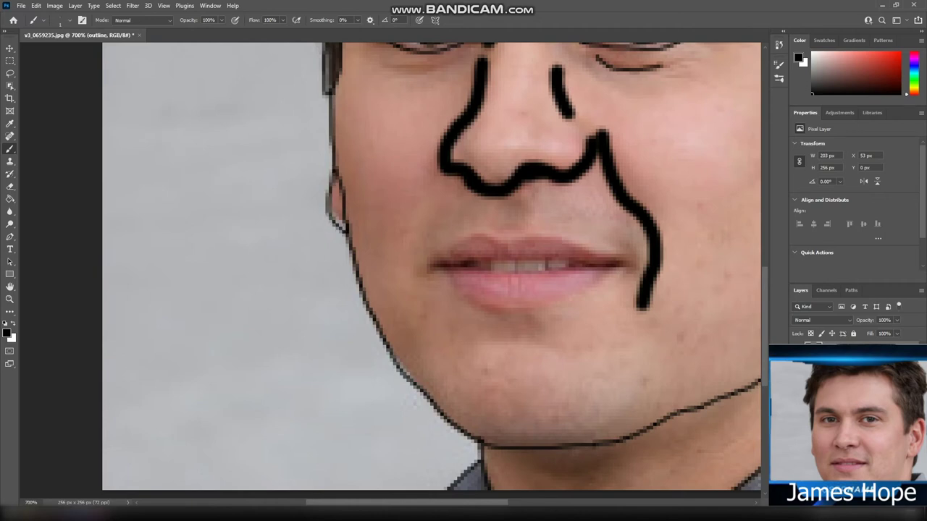
# Step: Outline the upper and lower lips, the mouth opening, the teeth and the mouth corners
pyautogui.moveTo(427, 267)
pyautogui.mouseDown()
pyautogui.moveTo(474, 234)
pyautogui.moveTo(552, 230)
pyautogui.moveTo(624, 255)
pyautogui.moveTo(634, 274)
pyautogui.mouseUp()
pyautogui.moveTo(428, 267)
pyautogui.mouseDown()
pyautogui.moveTo(476, 300)
pyautogui.moveTo(562, 298)
pyautogui.moveTo(635, 262)
pyautogui.mouseUp()
pyautogui.moveTo(472, 271); pyautogui.dragTo(605, 267)
pyautogui.moveTo(437, 259); pyautogui.dragTo(600, 256)
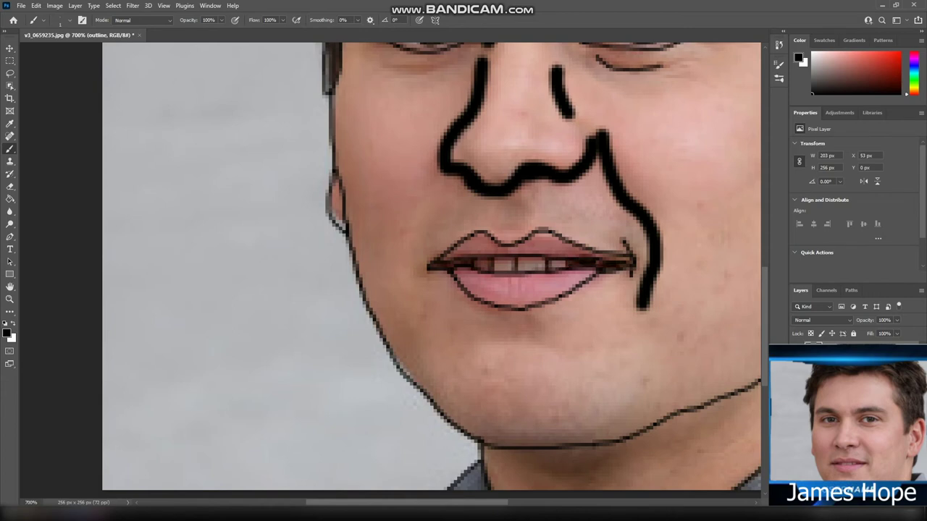
# Step: Erase the thick black lines around the nose, inner eye and smile fold, reducing the eraser size for the tight spots
pyautogui.scroll(3, 447, 268)
pyautogui.click(9, 186)
pyautogui.click(61, 20)
pyautogui.moveTo(93, 52); pyautogui.dragTo(60, 52)
pyautogui.moveTo(540, 278)
pyautogui.mouseDown()
pyautogui.moveTo(472, 275)
pyautogui.moveTo(703, 383)
pyautogui.moveTo(697, 452)
pyautogui.moveTo(702, 427)
pyautogui.mouseUp()
pyautogui.click(61, 20)
pyautogui.moveTo(65, 51); pyautogui.dragTo(60, 51)
pyautogui.moveTo(511, 221)
pyautogui.mouseDown()
pyautogui.moveTo(498, 158)
pyautogui.moveTo(483, 220)
pyautogui.mouseUp()
# Step: Redraw the nose, inner eye contours and smile fold with thin black lines
pyautogui.press('b')
pyautogui.moveTo(475, 257)
pyautogui.mouseDown()
pyautogui.moveTo(442, 321)
pyautogui.moveTo(568, 325)
pyautogui.moveTo(584, 278)
pyautogui.moveTo(650, 376)
pyautogui.moveTo(641, 442)
pyautogui.mouseUp()
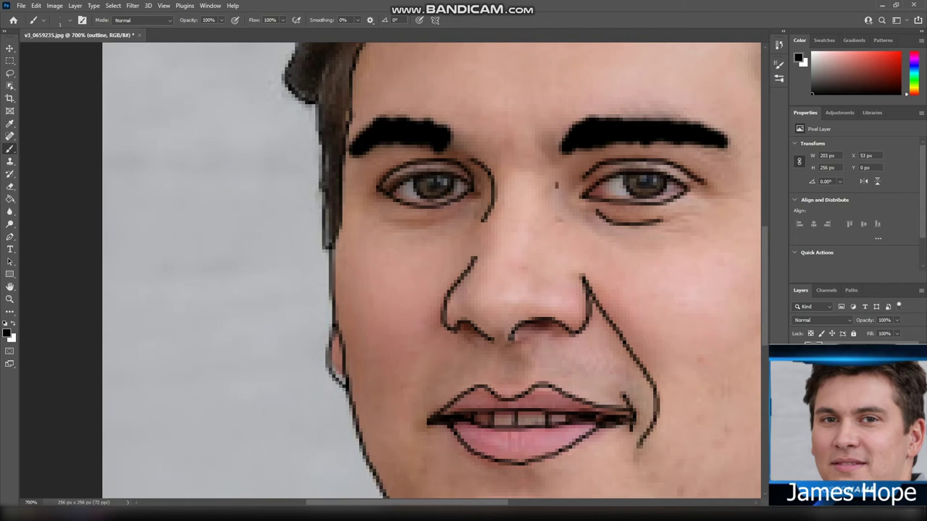
pyautogui.moveTo(556, 186); pyautogui.dragTo(560, 233)
pyautogui.scroll(3, 434, 270)
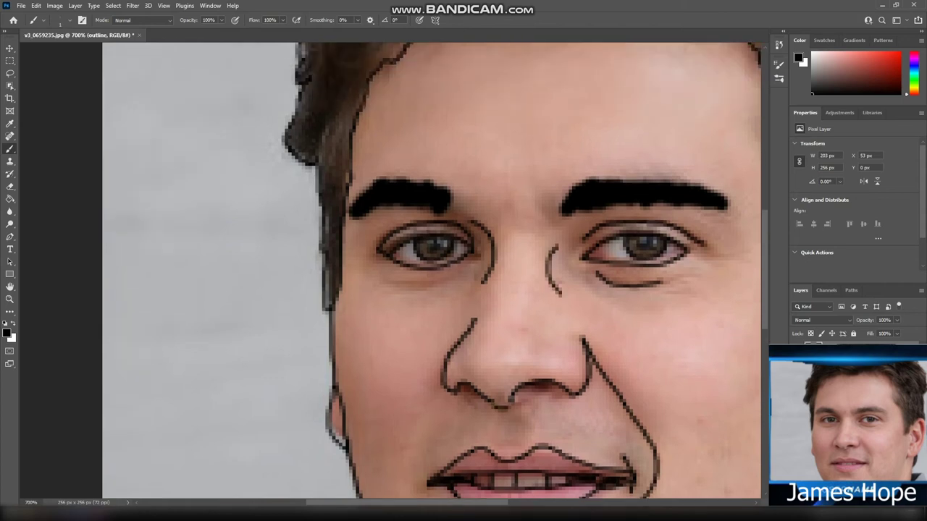
# Step: Hide the photo layer and inspect the complete line art at full view
pyautogui.click(796, 368)
pyautogui.hscroll(2, 435, 270)
pyautogui.press('z')
pyautogui.rightClick(227, 280)
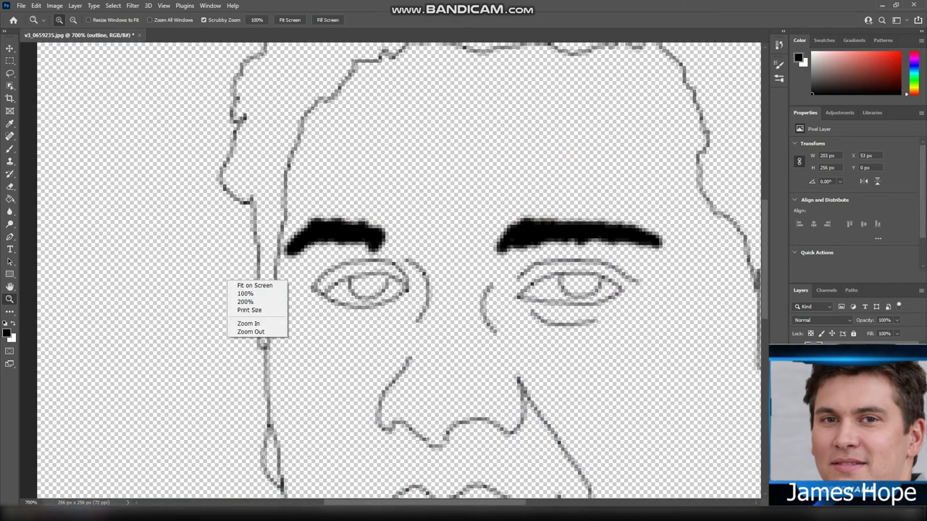
pyautogui.click(246, 332)
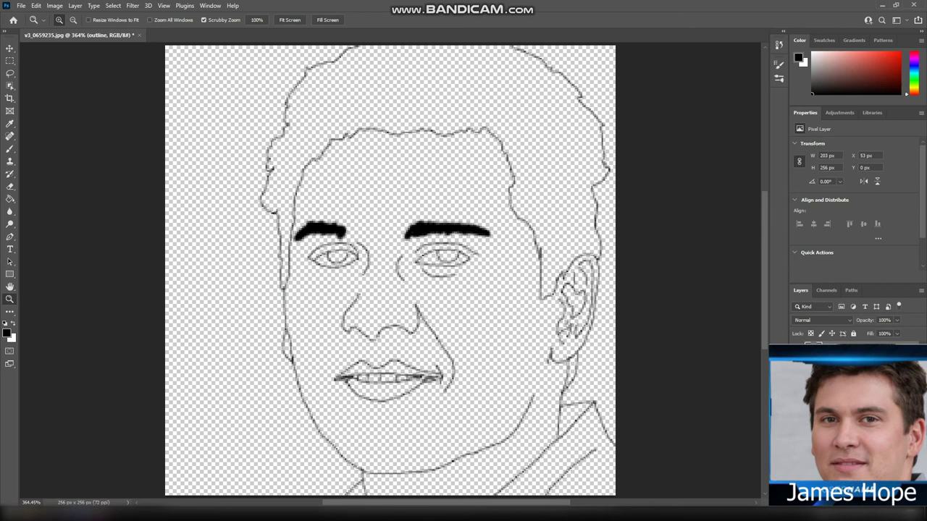
# Step: Show the photo, draw small pupil outlines inside both irises, and hide the photo again to check them
pyautogui.click(796, 368)
pyautogui.press('b')
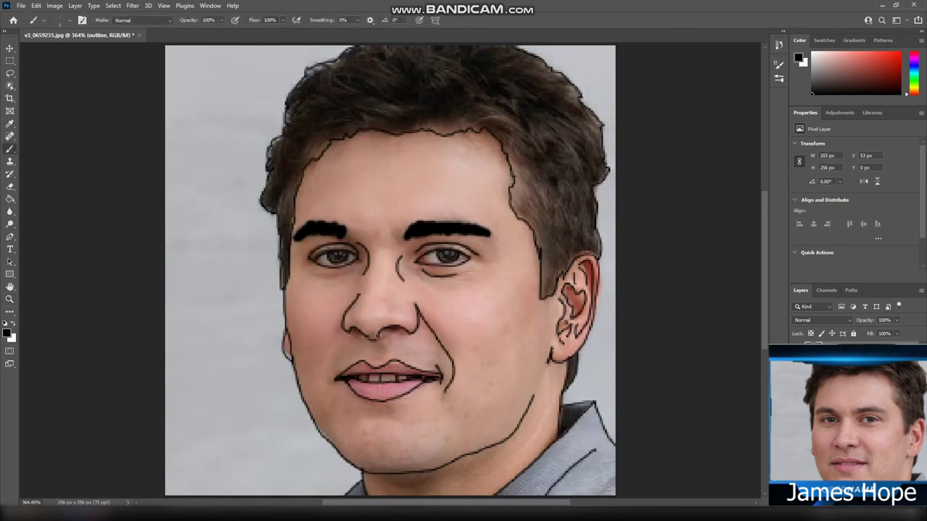
pyautogui.hotkey('ctrl', ',')
pyautogui.hotkey('ctrl', ',')
pyautogui.hotkey('ctrl', ',')
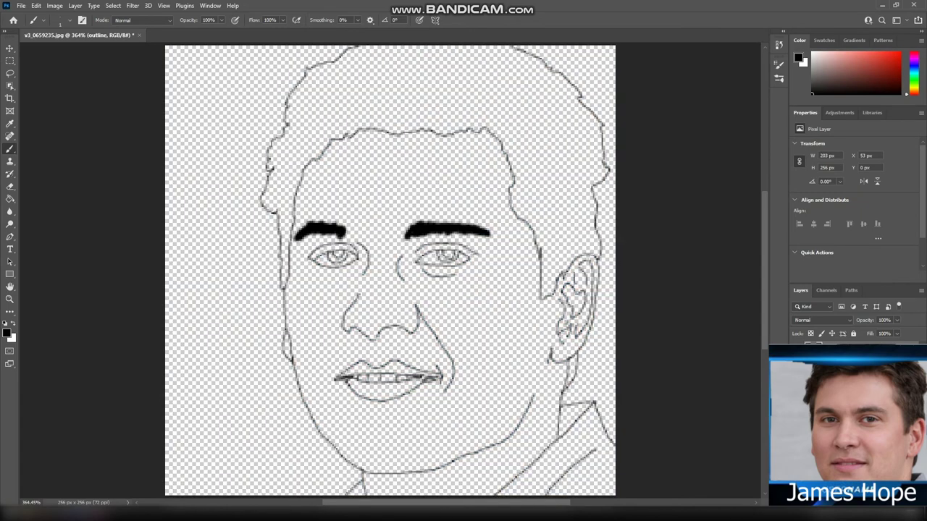
# Step: Erase both solid black eyebrows from the outline layer
pyautogui.press('e')
pyautogui.moveTo(344, 228); pyautogui.dragTo(299, 231)
pyautogui.moveTo(406, 230); pyautogui.dragTo(488, 233)
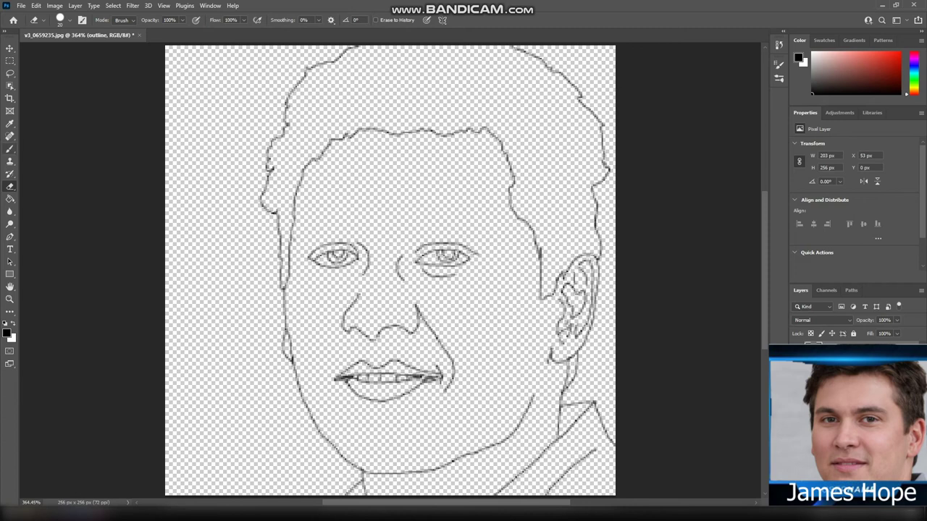
# Step: Show the photo again and draw both eyebrows as dense, thin black hatching strokes
pyautogui.press('b')
pyautogui.hotkey('ctrl', ',')
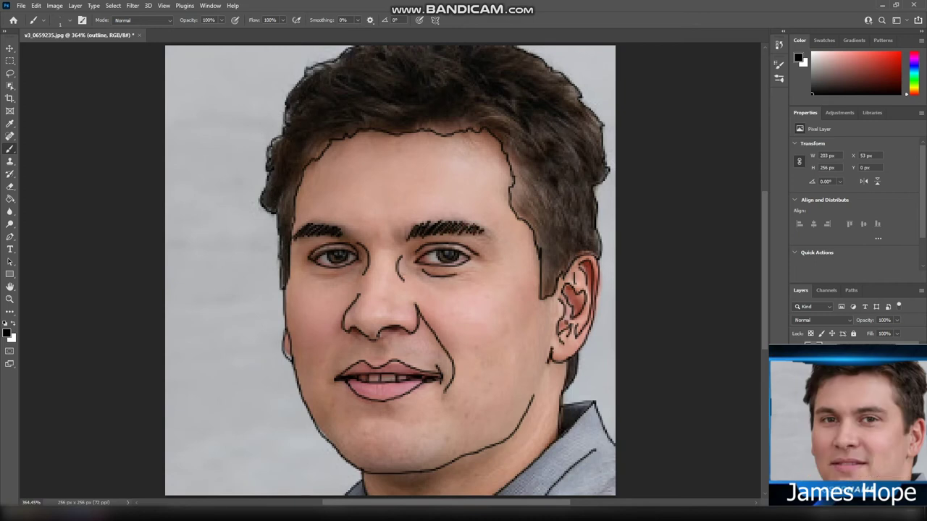
pyautogui.scroll(1, 391, 272)
pyautogui.hotkey('ctrl', ',')
pyautogui.hotkey('ctrl', ',')
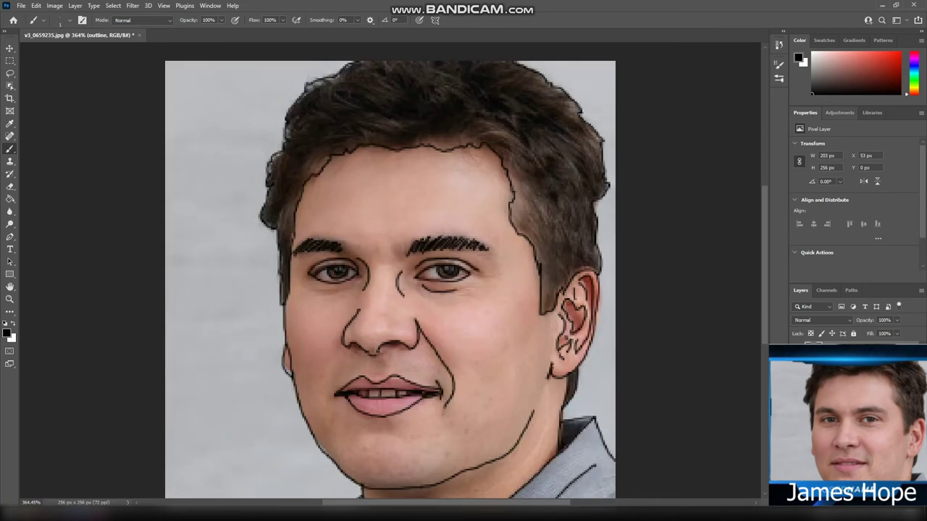
pyautogui.press('g')
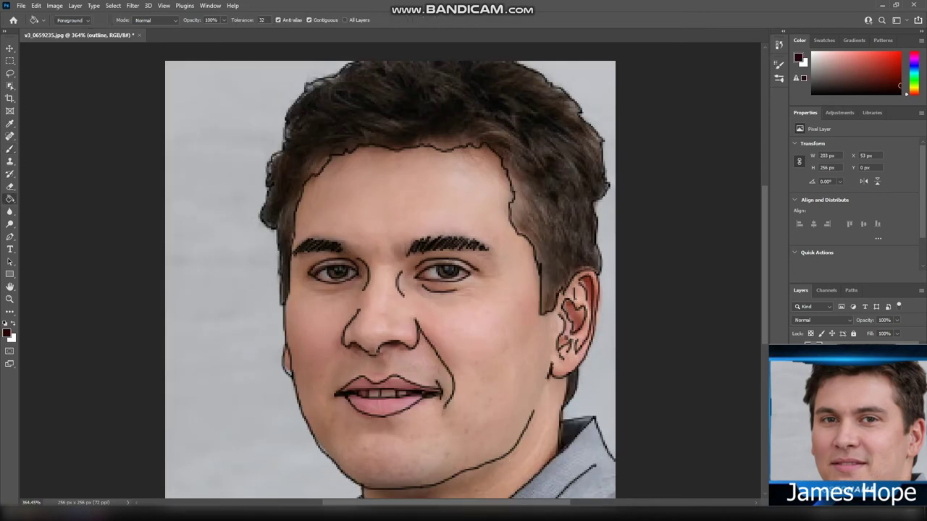
pyautogui.click(427, 106)
pyautogui.click(435, 105)
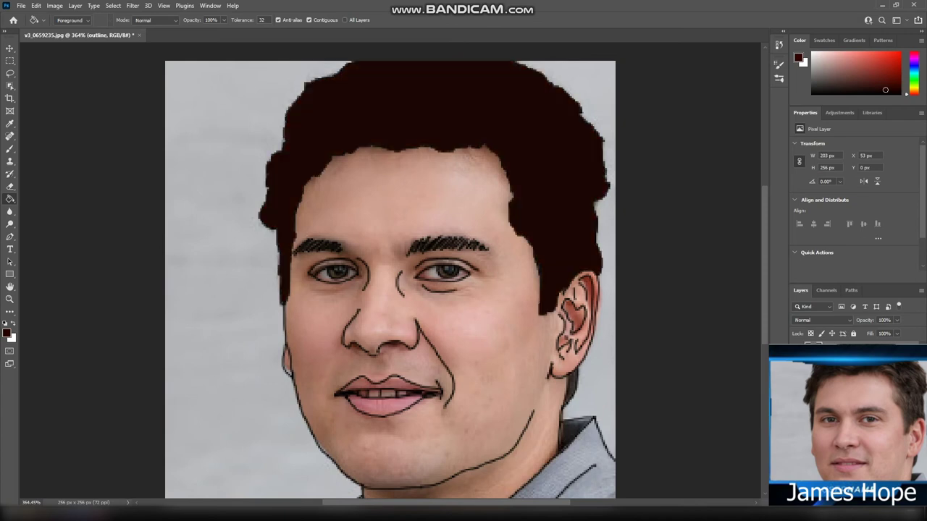
pyautogui.click(881, 83)
pyautogui.click(434, 106)
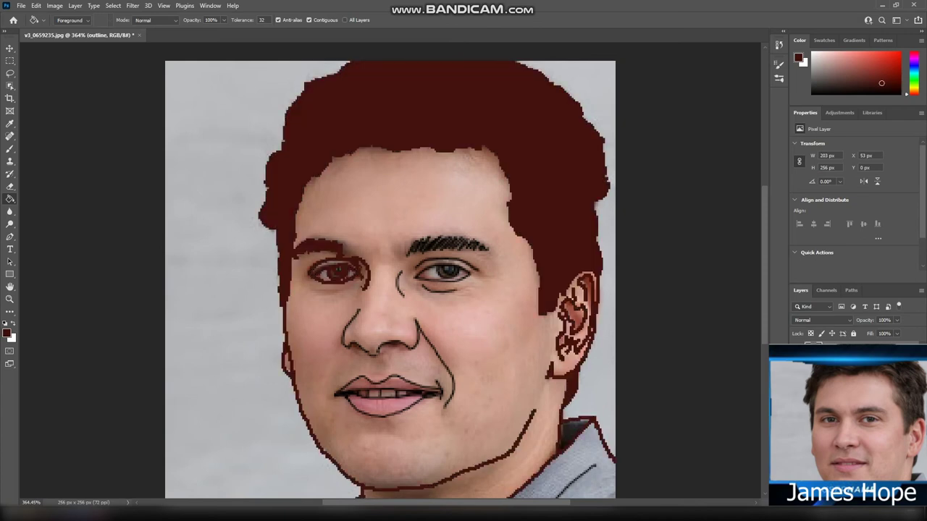
pyautogui.hotkey('ctrl', 'z')
pyautogui.hotkey('ctrl', 'z')
pyautogui.hotkey('ctrl', 'z')
pyautogui.hotkey('ctrl', 'z')
pyautogui.click(435, 105)
pyautogui.hotkey('ctrl', 'z')
pyautogui.click(882, 89)
pyautogui.click(434, 101)
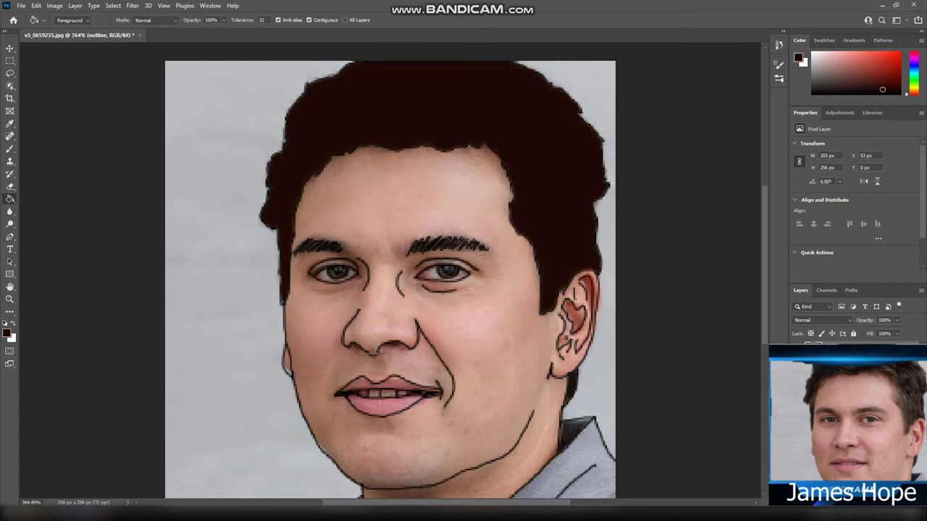
pyautogui.hotkey('ctrl', 'z')
# Step: Sample a dark brown from the photo's hair and fill the outlined hair area with it
pyautogui.press('i')
pyautogui.click(435, 103)
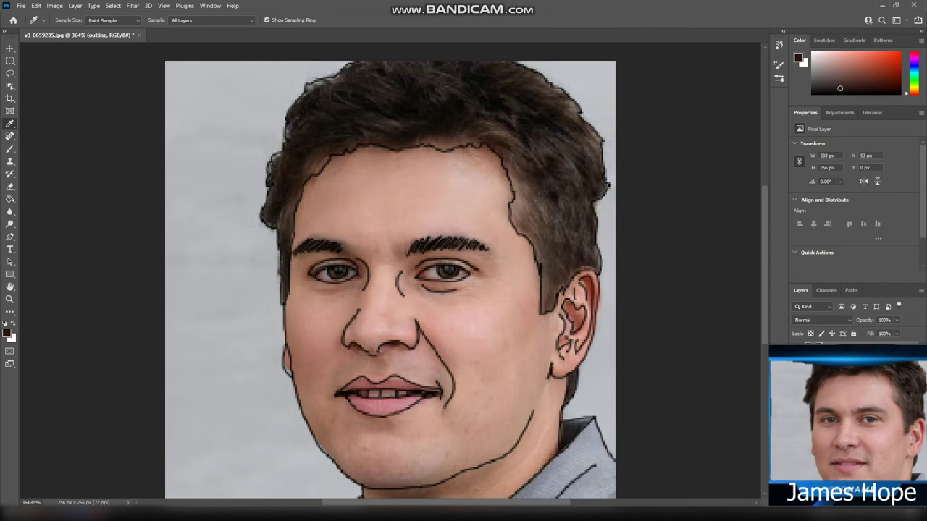
pyautogui.press('g')
pyautogui.click(435, 103)
# Step: Sample the cheek's skin tone and fill the face area with it
pyautogui.click(9, 123)
pyautogui.click(474, 326)
pyautogui.click(9, 199)
pyautogui.click(474, 326)
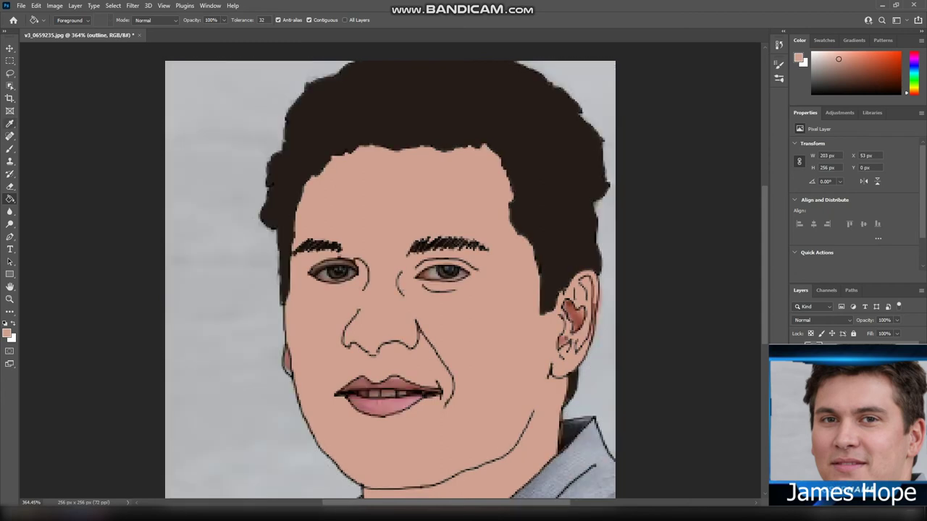
# Step: Sample the reddish tone inside the right ear and fill the ears' shadow areas with it
pyautogui.click(10, 124)
pyautogui.click(576, 316)
pyautogui.click(9, 199)
pyautogui.click(576, 316)
pyautogui.click(563, 341)
pyautogui.click(594, 320)
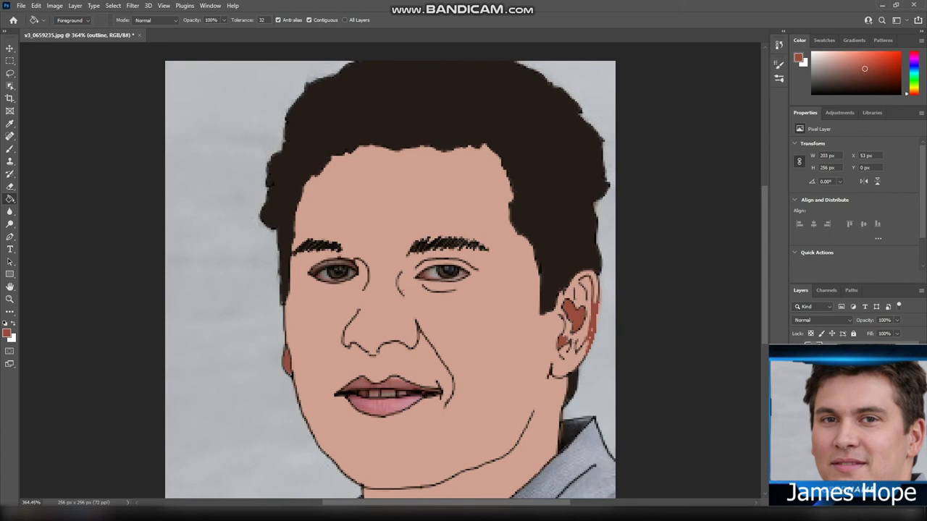
# Step: Fill the whites of both eyes with white, undoing the fills that land on the irises
pyautogui.click(427, 273)
pyautogui.click(460, 274)
pyautogui.click(447, 275)
pyautogui.hotkey('ctrl', 'z')
pyautogui.click(320, 274)
pyautogui.click(337, 275)
pyautogui.hotkey('ctrl', 'z')
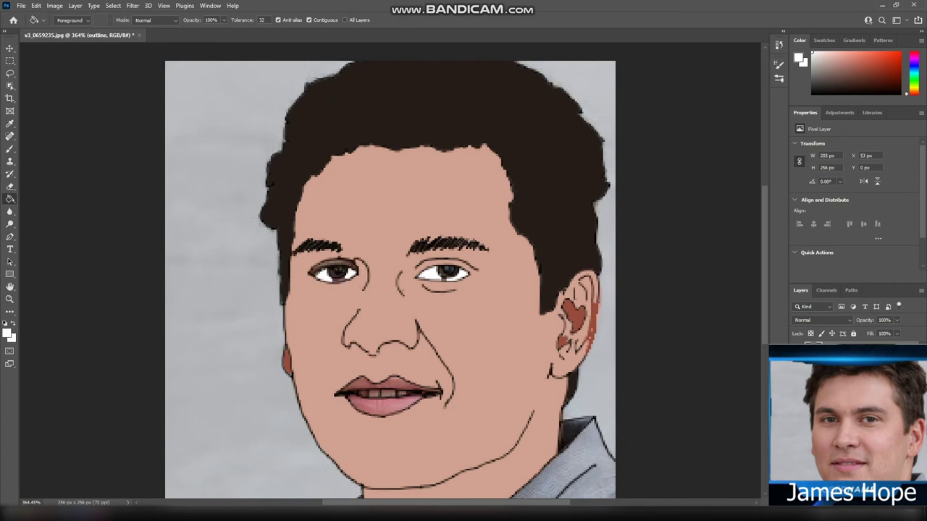
# Step: Zoom in closely and paint the unfilled pixels beneath both irises white
pyautogui.press('z')
pyautogui.moveTo(337, 277); pyautogui.dragTo(431, 277)
pyautogui.press('b')
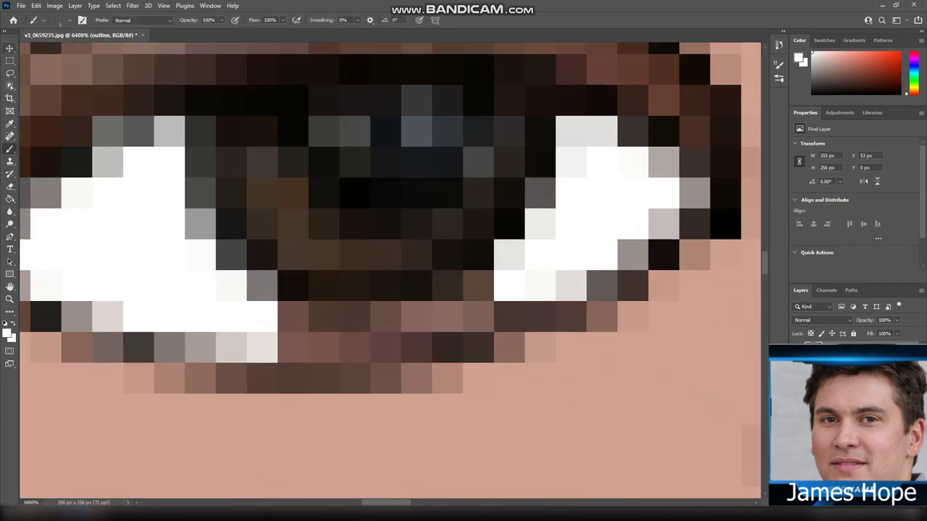
pyautogui.moveTo(277, 336); pyautogui.dragTo(490, 303)
pyautogui.moveTo(400, 320); pyautogui.dragTo(281, 328)
pyautogui.hscroll(5, 391, 319)
pyautogui.moveTo(411, 330); pyautogui.dragTo(297, 304)
# Step: Sample a dark brown from the right iris and paint around the pupils in both irises with it
pyautogui.press('i')
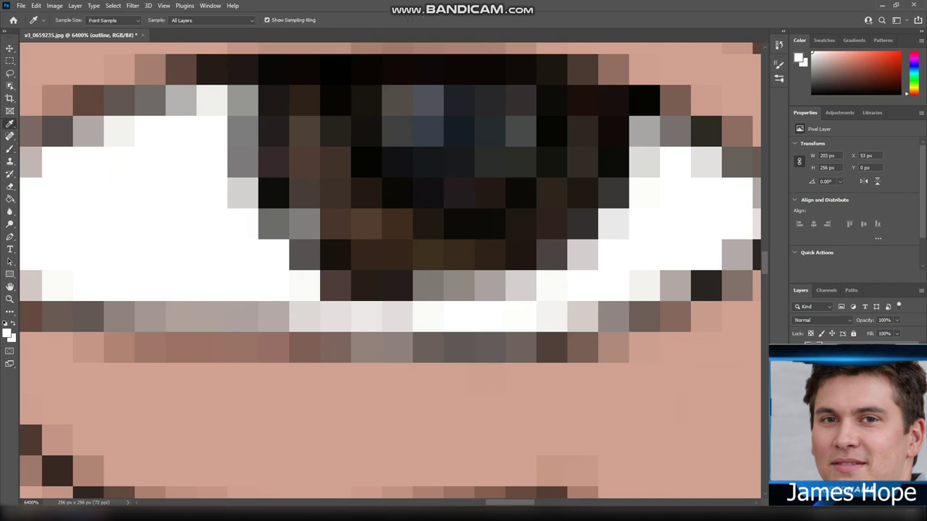
pyautogui.click(382, 255)
pyautogui.press('b')
pyautogui.moveTo(282, 120); pyautogui.dragTo(426, 245)
pyautogui.moveTo(490, 285); pyautogui.dragTo(613, 133)
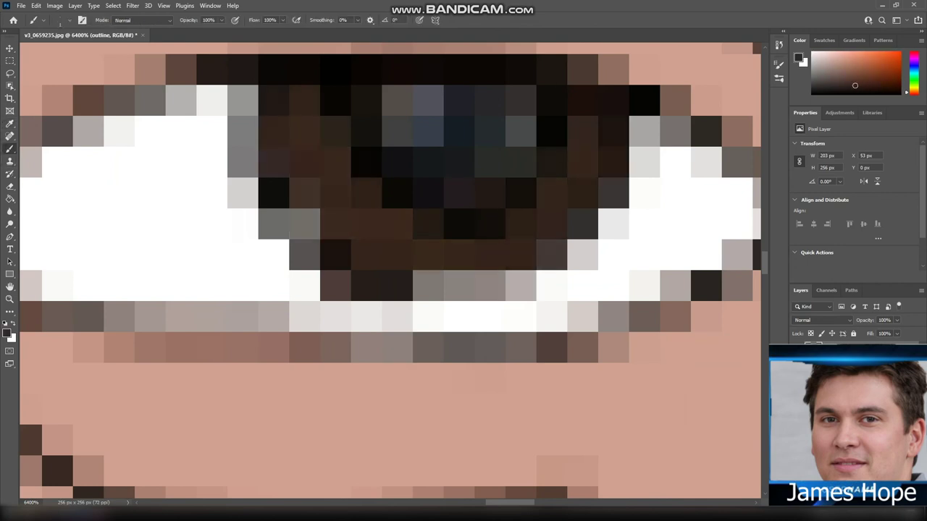
pyautogui.hscroll(-5, 507, 202)
pyautogui.moveTo(401, 156)
pyautogui.mouseDown()
pyautogui.moveTo(402, 194)
pyautogui.moveTo(501, 224)
pyautogui.moveTo(621, 196)
pyautogui.moveTo(652, 120)
pyautogui.mouseUp()
# Step: Paint the left eye's pupil black, toggling the photo layer's visibility to check the coverage
pyautogui.moveTo(494, 131)
pyautogui.mouseDown()
pyautogui.moveTo(500, 105)
pyautogui.moveTo(605, 124)
pyautogui.moveTo(499, 161)
pyautogui.mouseUp()
pyautogui.click(795, 383)
pyautogui.click(795, 384)
pyautogui.click(795, 383)
pyautogui.click(795, 384)
pyautogui.click(795, 383)
pyautogui.click(795, 384)
pyautogui.click(795, 384)
pyautogui.moveTo(464, 131); pyautogui.dragTo(587, 131)
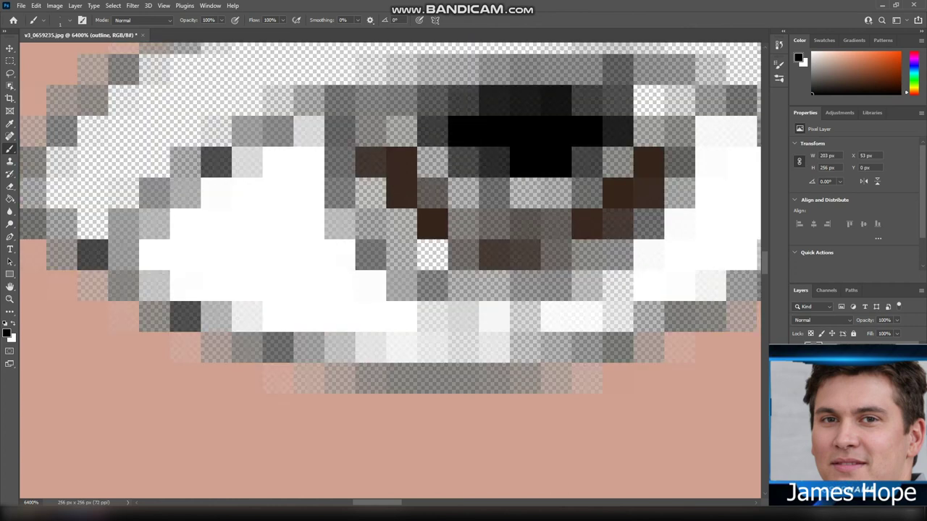
# Step: Paint the right eye's pupil black on the outline layer and fit the whole portrait on screen
pyautogui.moveTo(376, 503); pyautogui.dragTo(514, 503)
pyautogui.moveTo(257, 102)
pyautogui.mouseDown()
pyautogui.moveTo(398, 131)
pyautogui.moveTo(319, 160)
pyautogui.mouseUp()
pyautogui.rightClick(445, 333)
pyautogui.click(9, 299)
pyautogui.rightClick(204, 244)
pyautogui.click(223, 250)
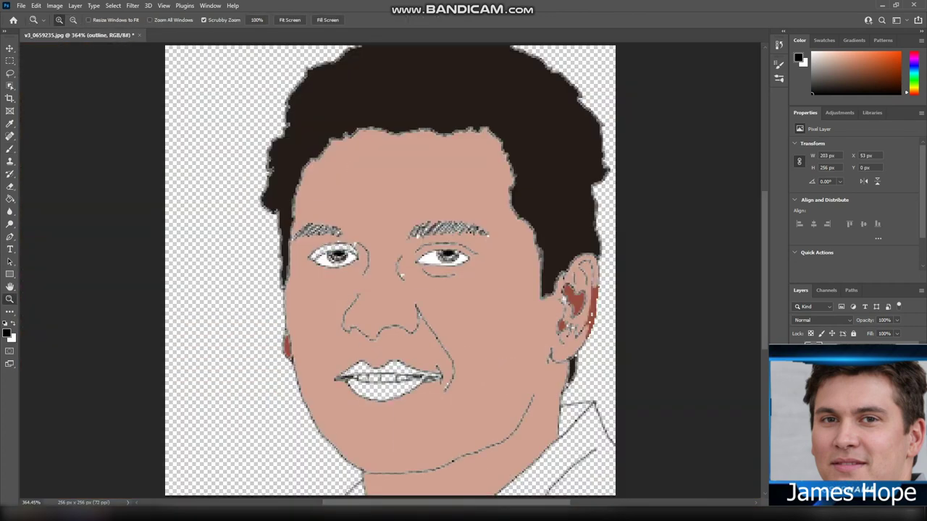